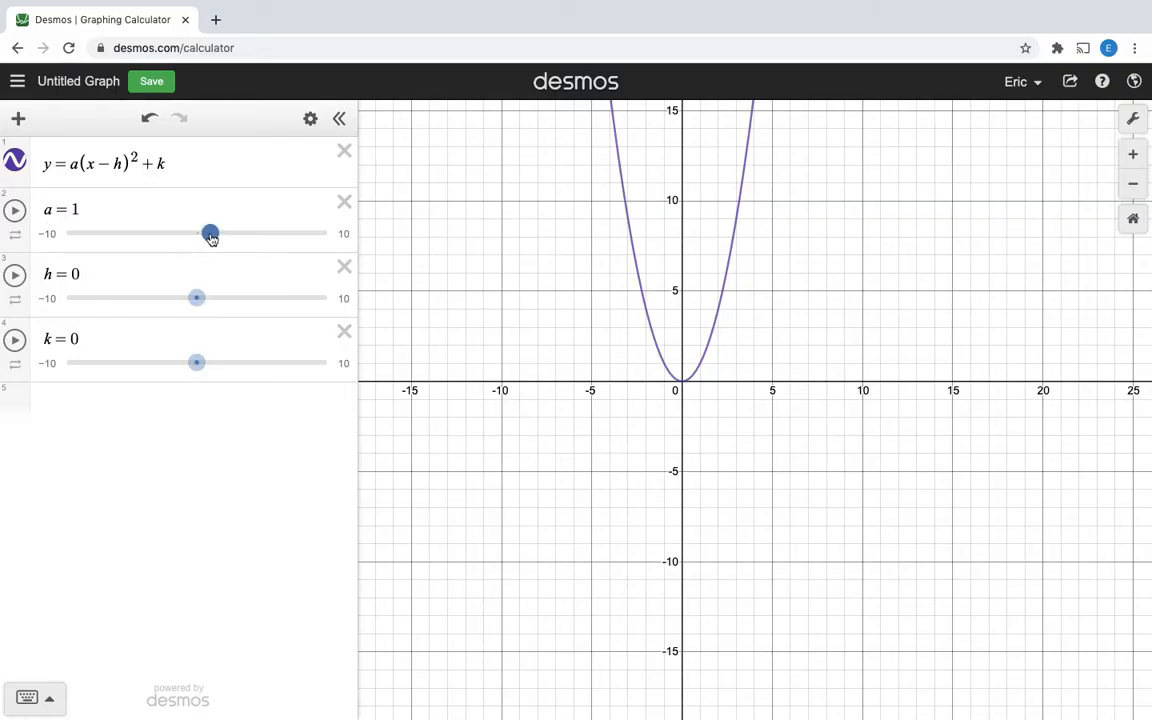
Step: Try out the a, h and k sliders of the parabola, leaving them at a = 1, h = 0 and k = 0
{"action": "mouse_move", "coordinate": [211, 237]}
{"action": "left_mouse_down"}
{"action": "mouse_move", "coordinate": [268, 236]}
{"action": "mouse_move", "coordinate": [159, 216]}
{"action": "mouse_move", "coordinate": [211, 229]}
{"action": "left_mouse_up"}
{"action": "mouse_move", "coordinate": [197, 298]}
{"action": "left_mouse_down"}
{"action": "mouse_move", "coordinate": [261, 300]}
{"action": "mouse_move", "coordinate": [148, 296]}
{"action": "mouse_move", "coordinate": [242, 313]}
{"action": "mouse_move", "coordinate": [157, 310]}
{"action": "mouse_move", "coordinate": [226, 313]}
{"action": "mouse_move", "coordinate": [176, 304]}
{"action": "mouse_move", "coordinate": [199, 311]}
{"action": "left_mouse_up"}
{"action": "left_click", "coordinate": [683, 386]}
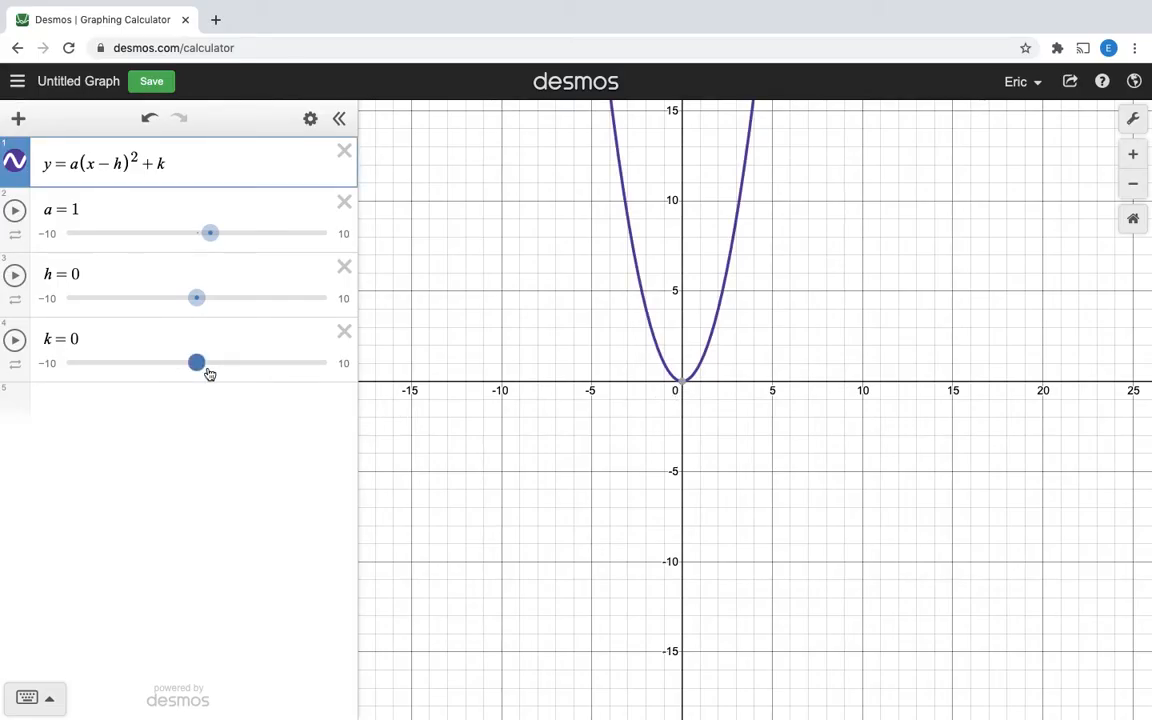
{"action": "mouse_move", "coordinate": [198, 366]}
{"action": "left_mouse_down"}
{"action": "mouse_move", "coordinate": [239, 366]}
{"action": "mouse_move", "coordinate": [160, 367]}
{"action": "mouse_move", "coordinate": [200, 365]}
{"action": "left_mouse_up"}
Step: Add the equation y = x^2 below the sliders and remove the empty expression line after it
{"action": "left_click", "coordinate": [283, 422]}
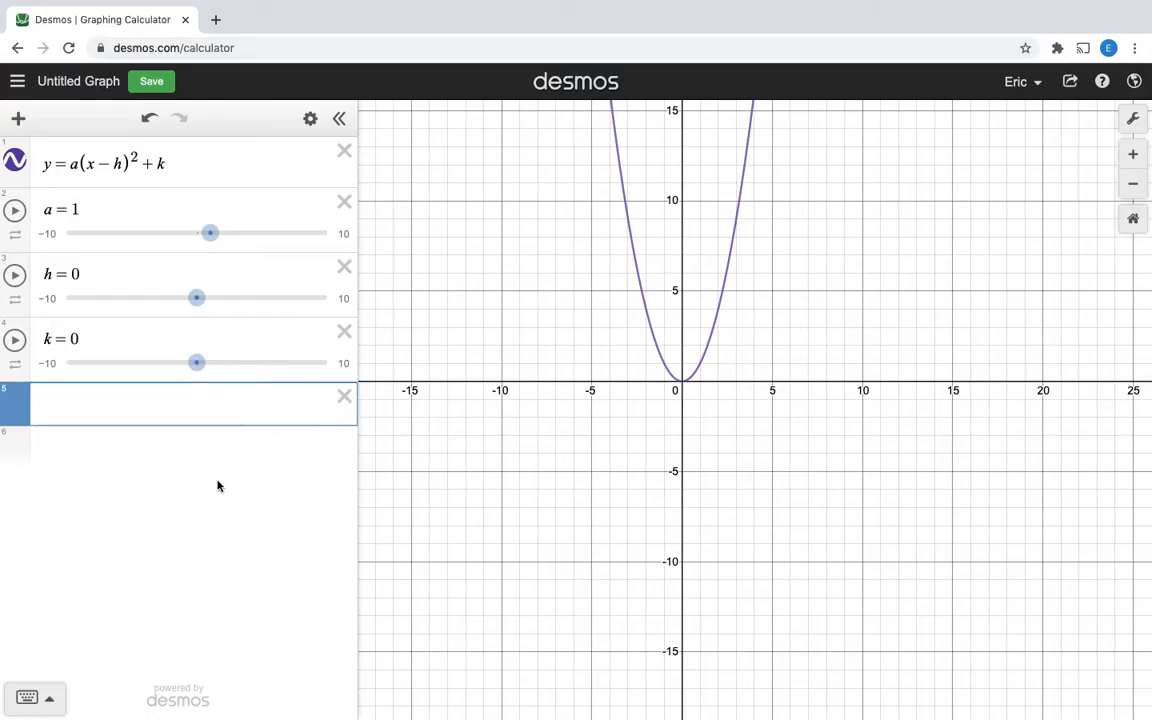
{"action": "type", "text": "y=x"}
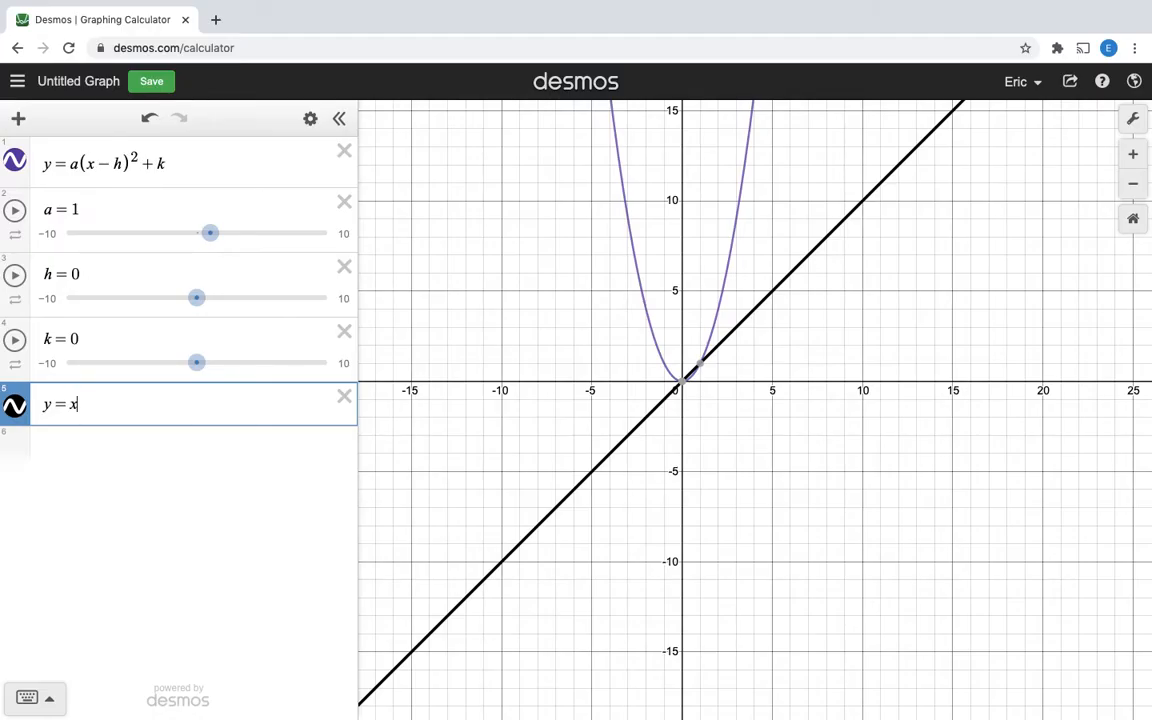
{"action": "type", "text": "^2"}
{"action": "key", "text": "Return"}
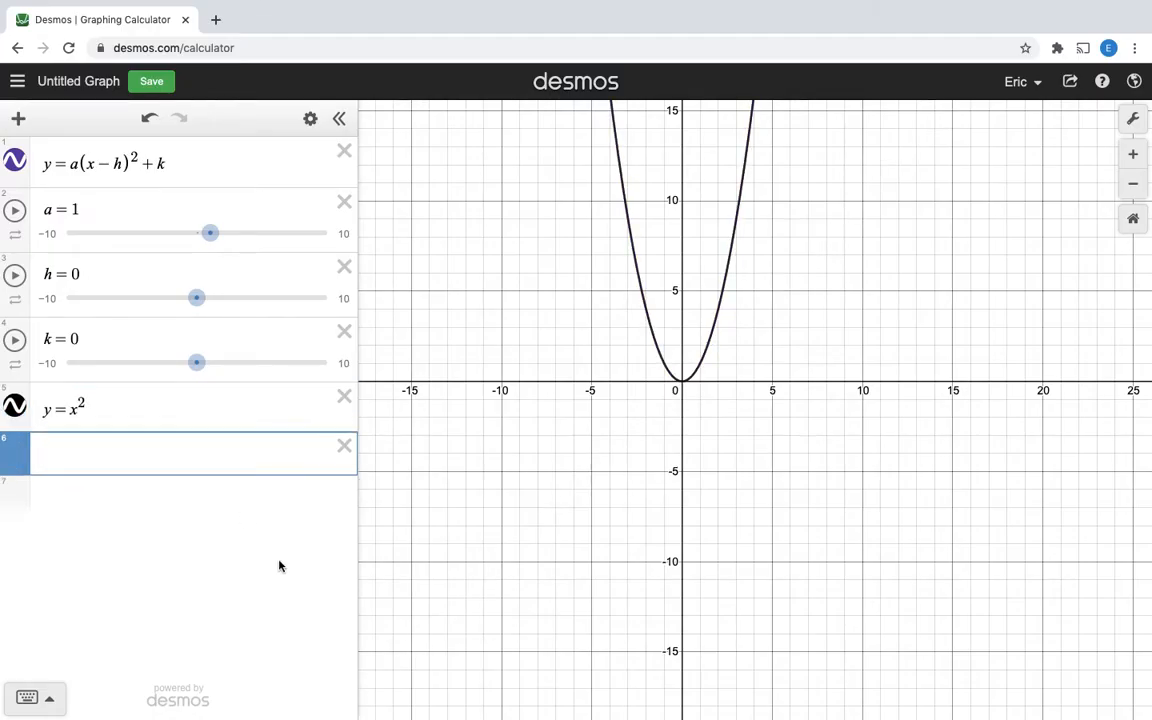
{"action": "left_click", "coordinate": [344, 447]}
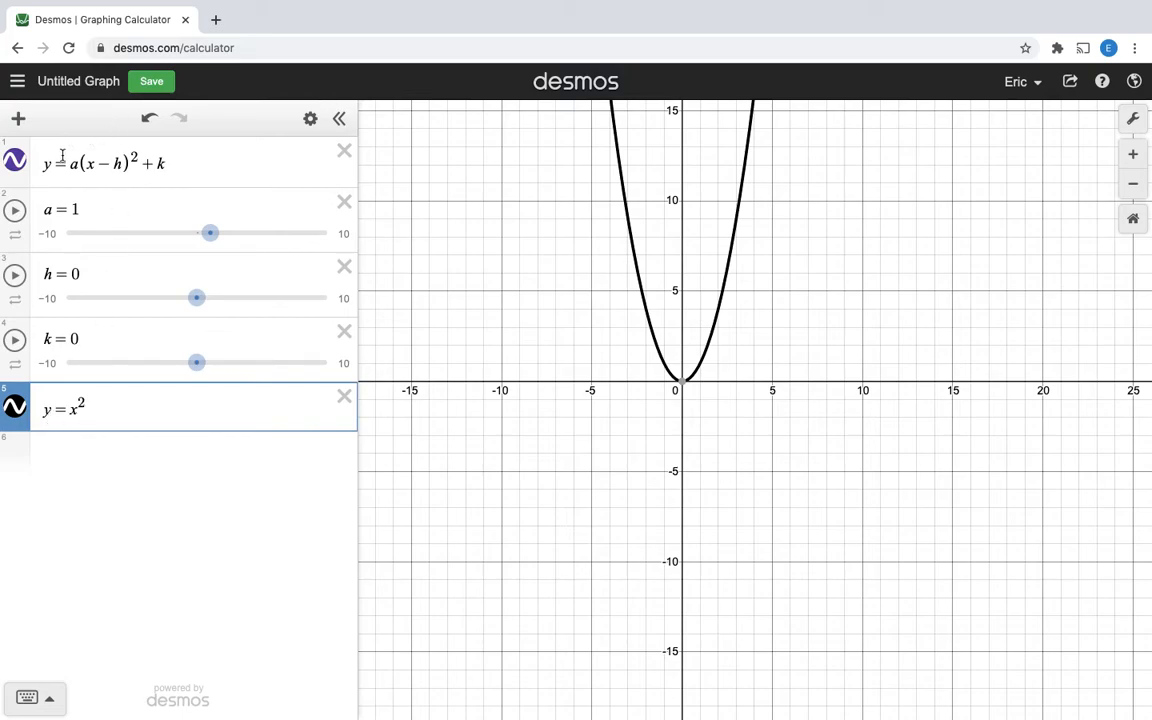
Step: Replace k with 0, h with 0 and a with 1 in the vertex-form equation
{"action": "left_click", "coordinate": [175, 158]}
{"action": "key", "text": "BackSpace"}
{"action": "type", "text": "0"}
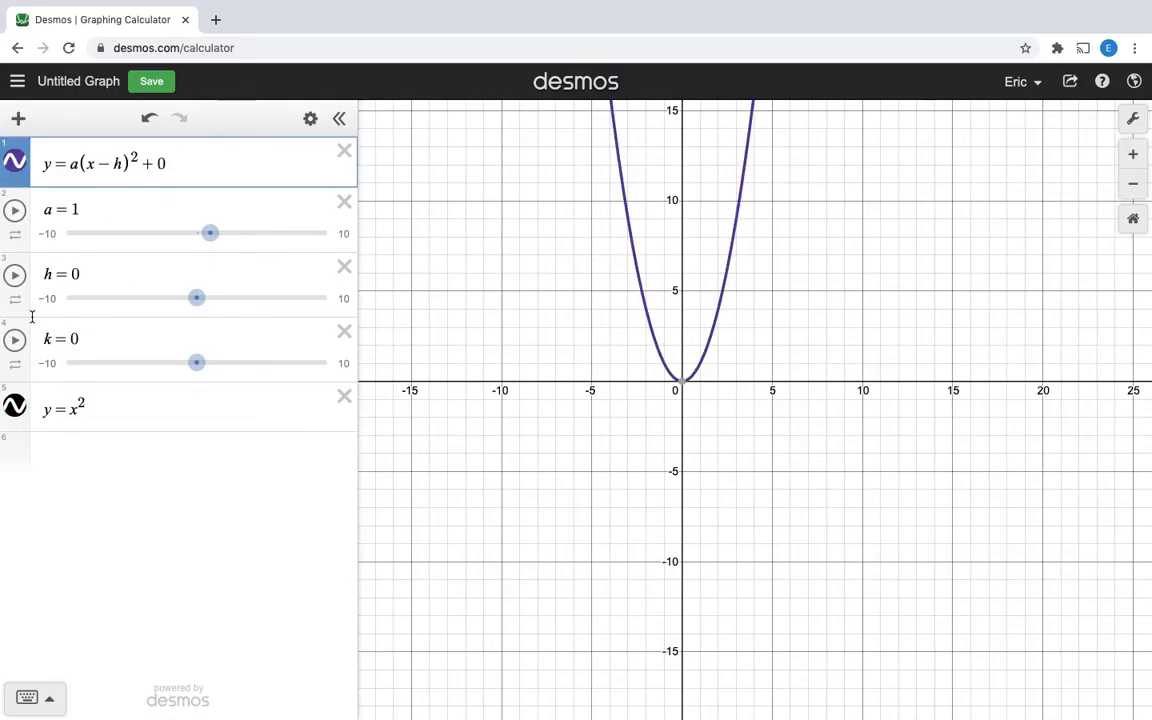
{"action": "left_click", "coordinate": [120, 163]}
{"action": "key", "text": "BackSpace"}
{"action": "type", "text": "0"}
{"action": "left_click", "coordinate": [78, 165]}
{"action": "key", "text": "BackSpace"}
{"action": "type", "text": "1"}
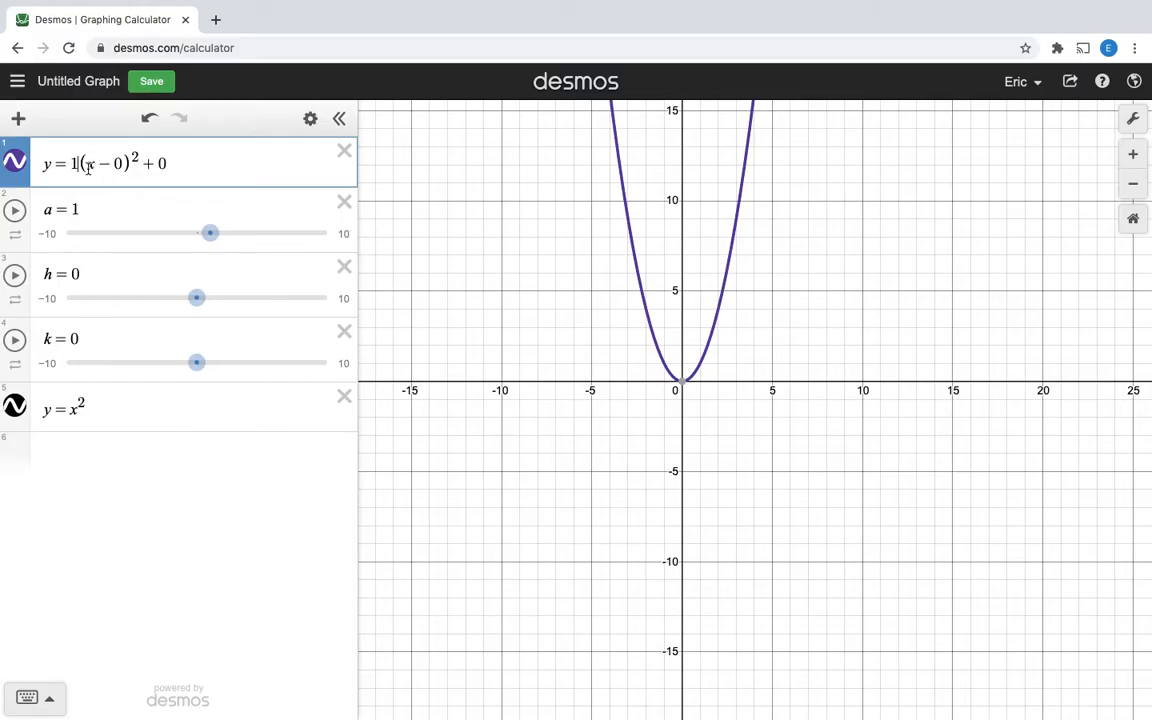
Step: Simplify the first equation to y = x^2 by removing the zero terms, the coefficient 1 and the parentheses
{"action": "left_click", "coordinate": [121, 165]}
{"action": "key", "text": "BackSpace"}
{"action": "key", "text": "BackSpace"}
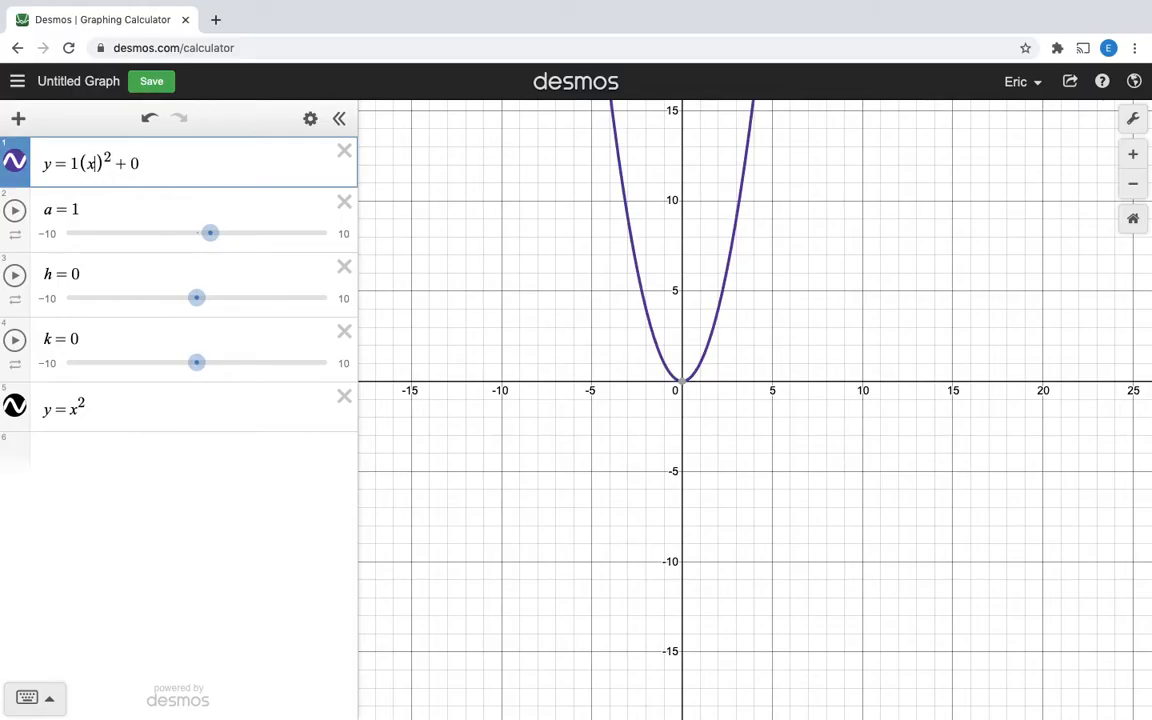
{"action": "left_click", "coordinate": [81, 163]}
{"action": "key", "text": "BackSpace"}
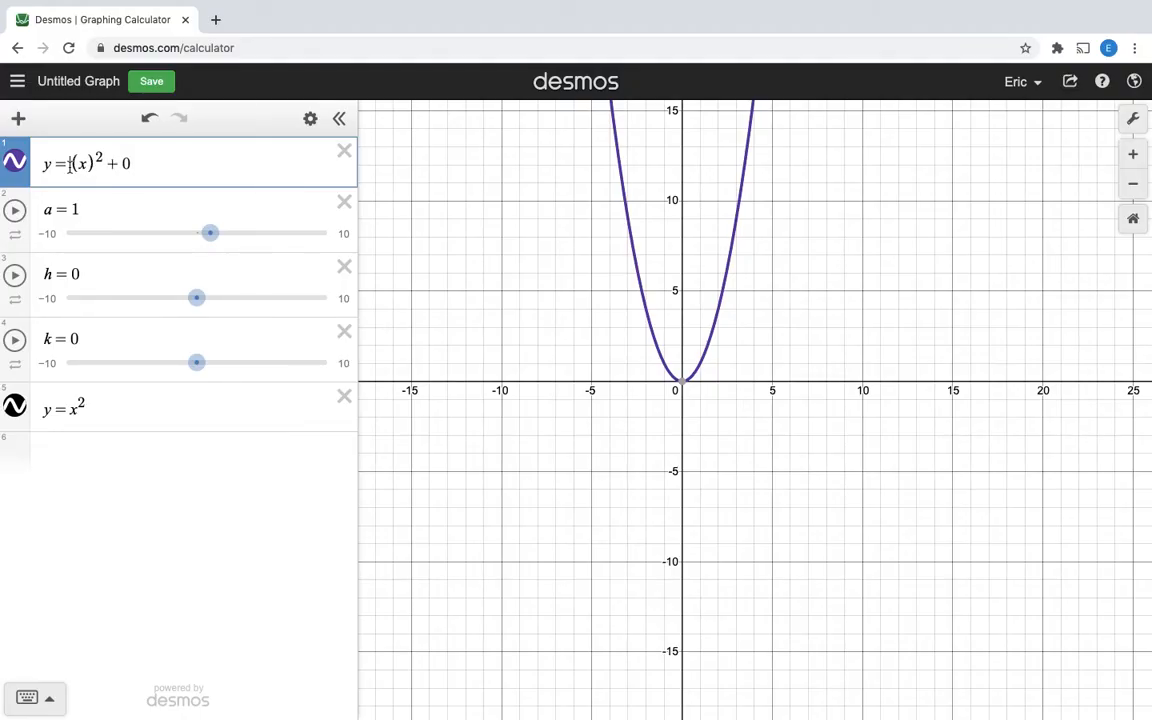
{"action": "key", "text": "BackSpace"}
{"action": "key", "text": "BackSpace"}
{"action": "key", "text": "BackSpace"}
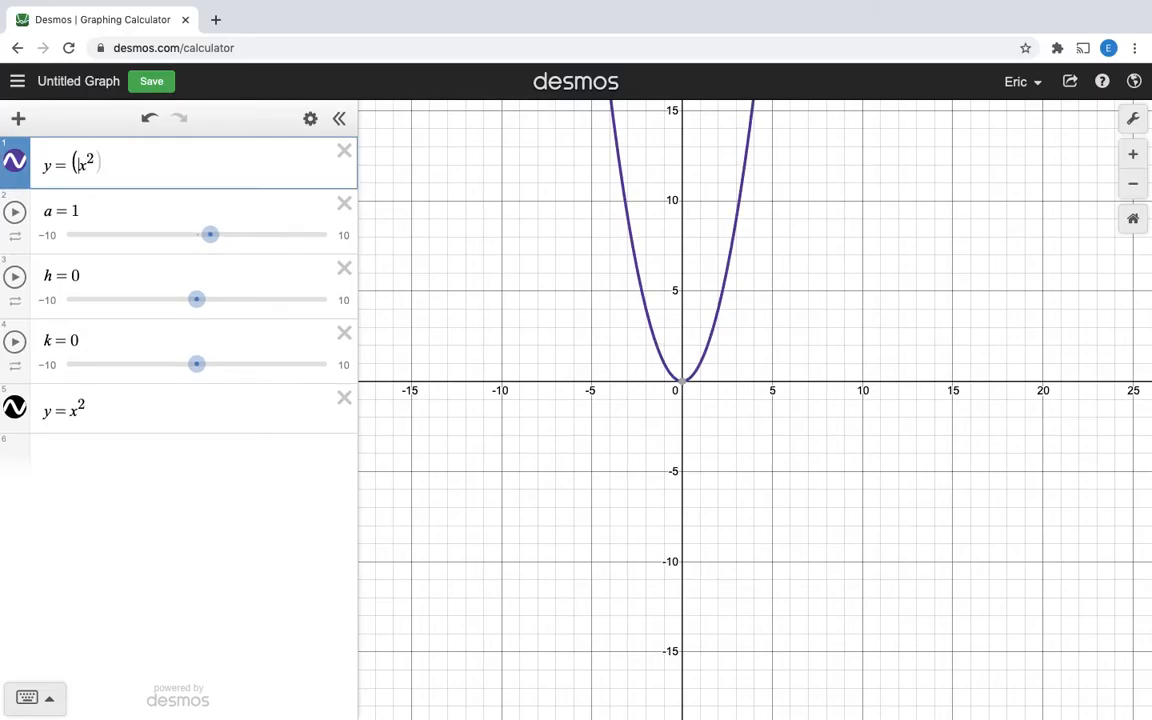
{"action": "key", "text": "BackSpace"}
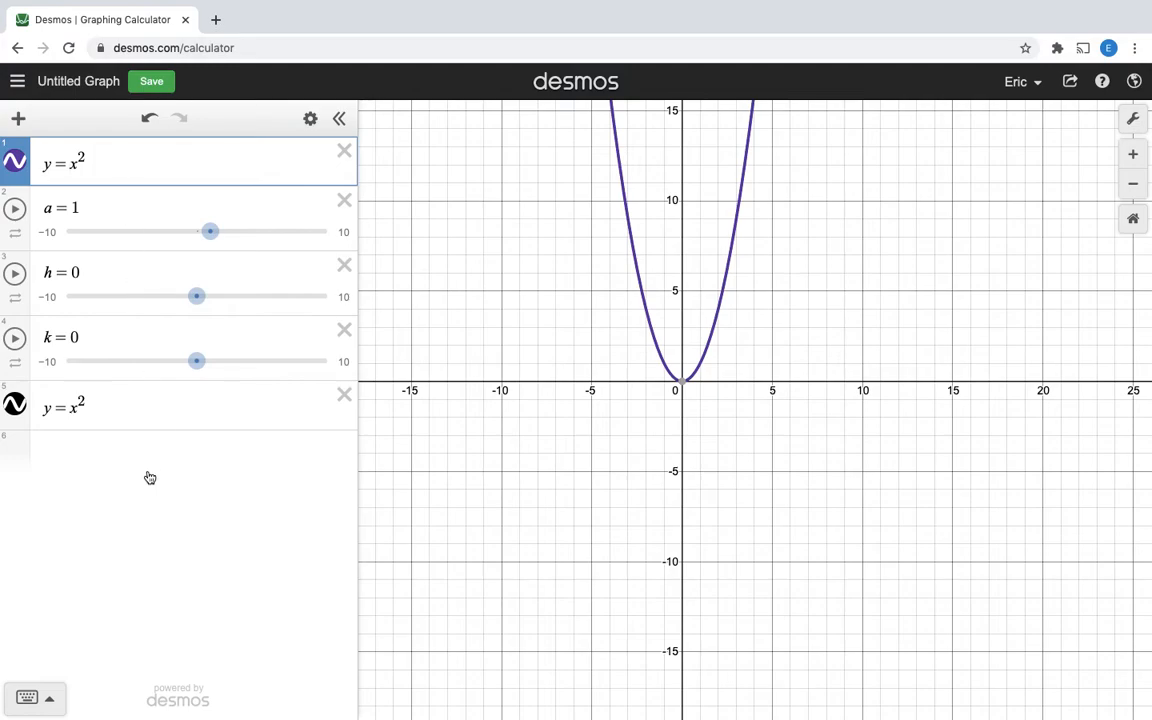
Step: Delete the a, h and k sliders and both y = x^2 equations so the expression list is empty
{"action": "left_click", "coordinate": [344, 200]}
{"action": "left_click", "coordinate": [344, 201]}
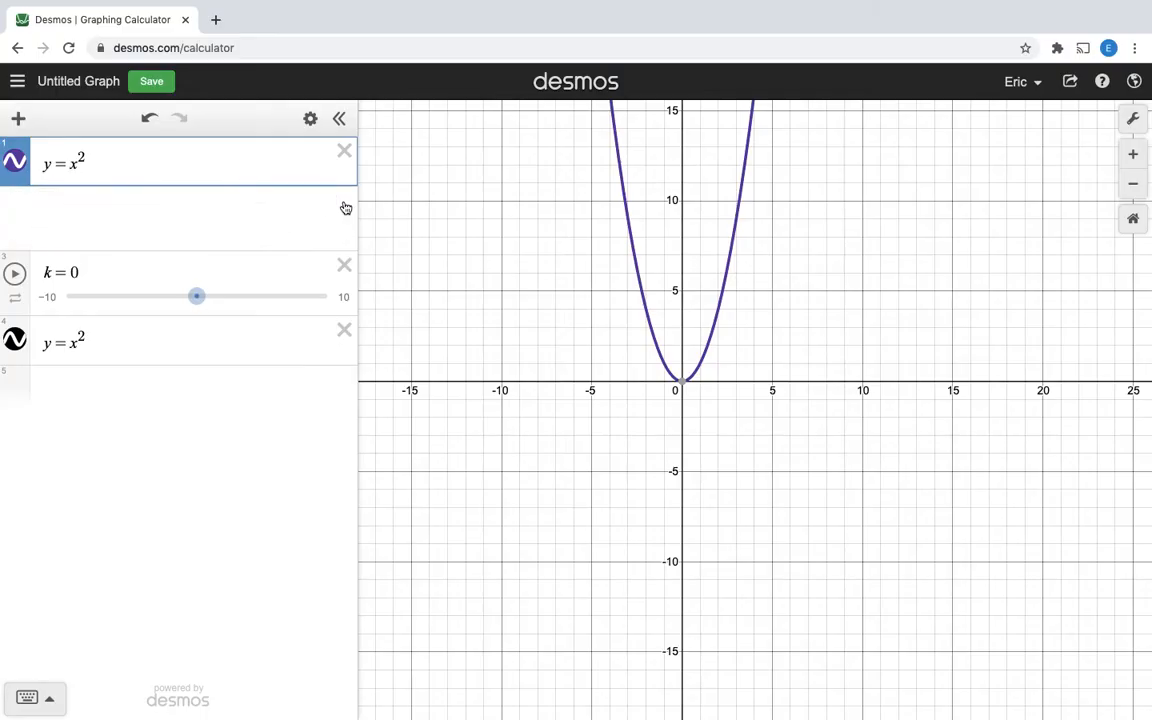
{"action": "left_click", "coordinate": [344, 205]}
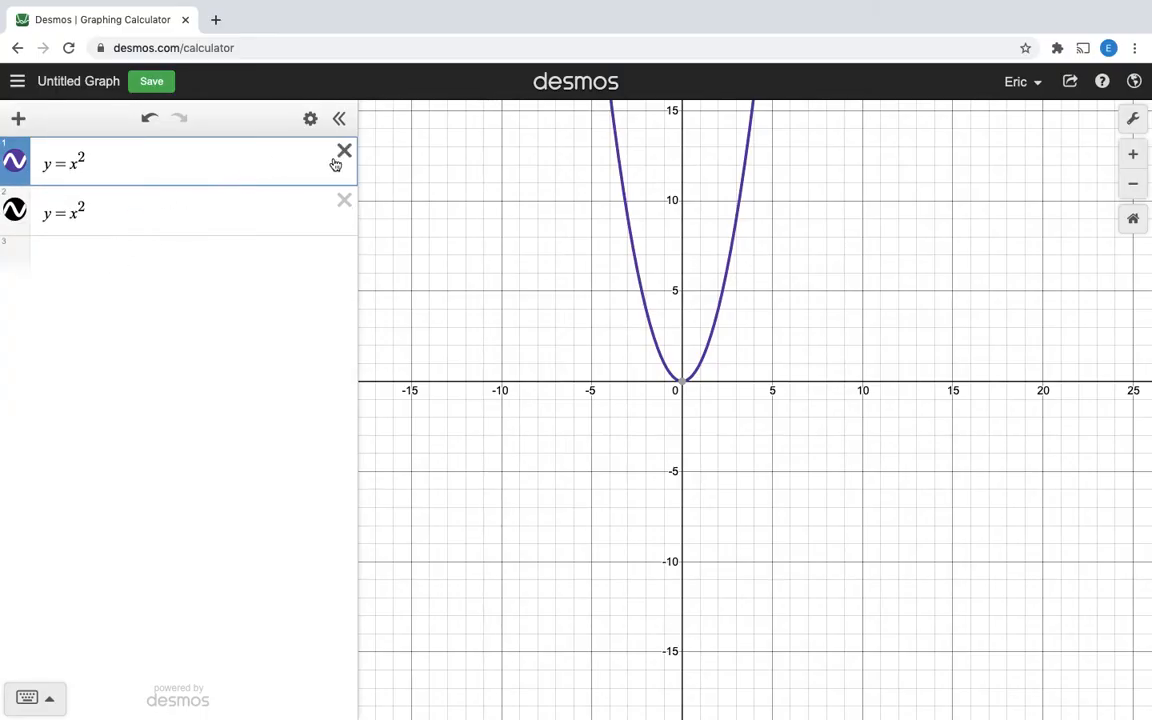
{"action": "left_click", "coordinate": [340, 162]}
{"action": "left_click", "coordinate": [340, 162]}
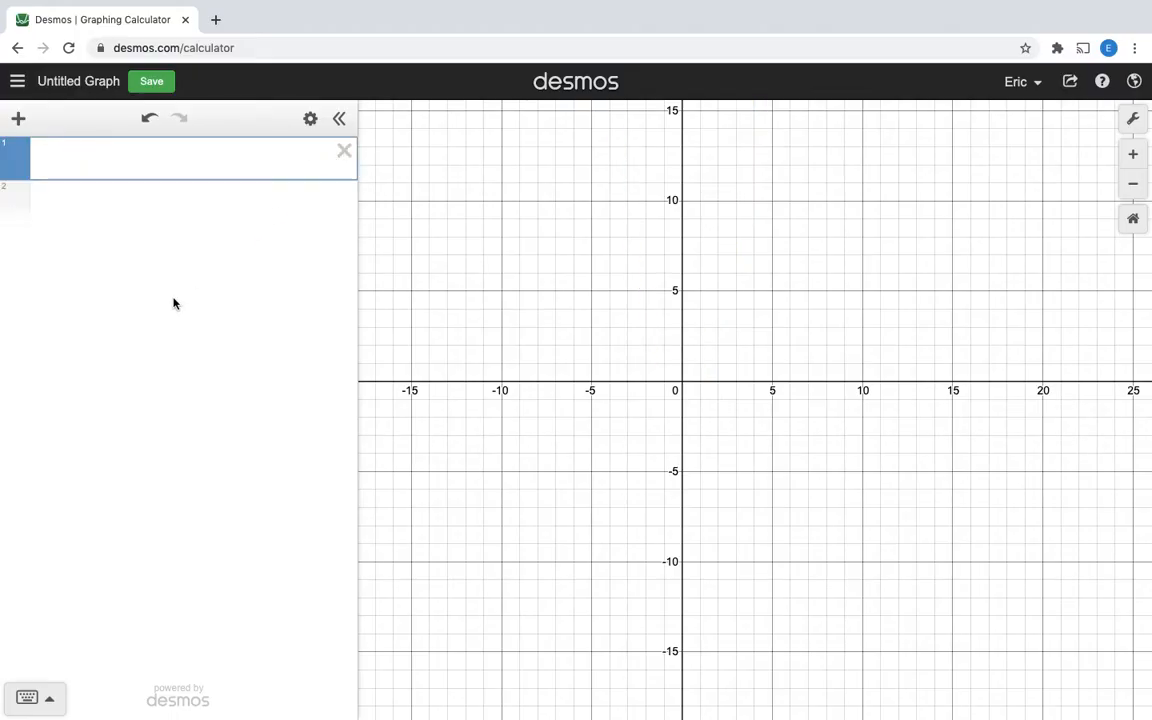
Step: Graph the equation y = x^2 in the first expression line
{"action": "type", "text": "y="}
{"action": "type", "text": "x"}
{"action": "type", "text": "^"}
{"action": "key", "text": "BackSpace"}
{"action": "type", "text": "^2"}
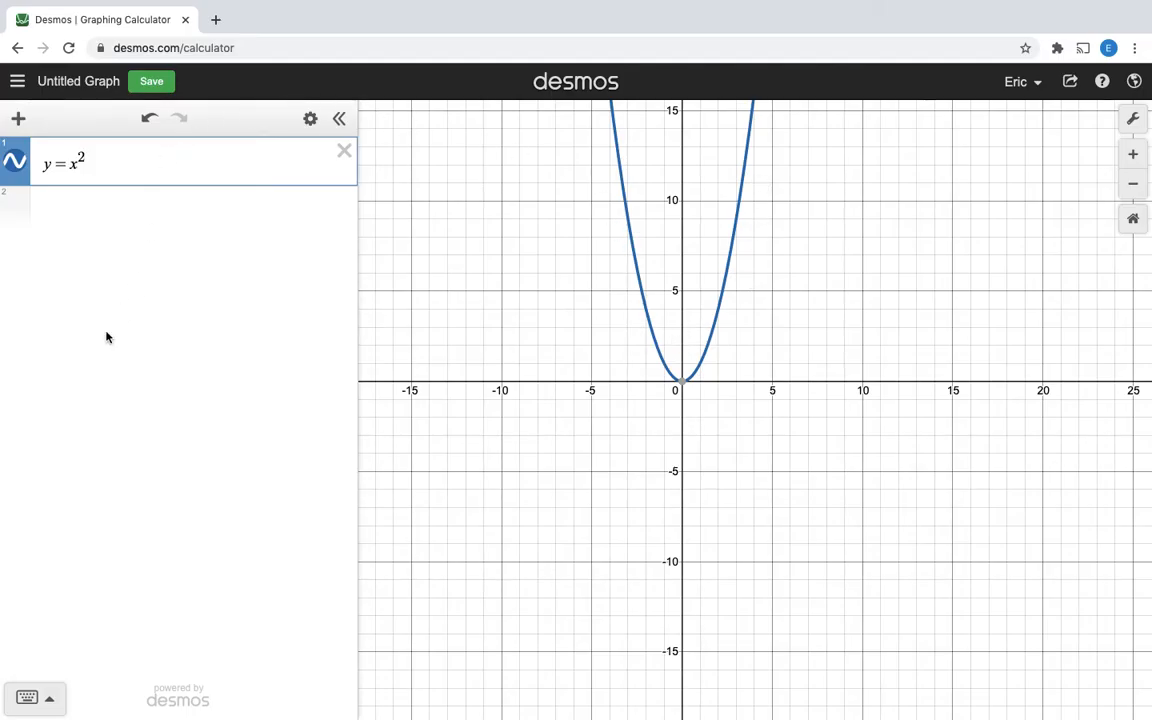
Step: Restrict the parabola's domain by adding {-3 < x < 3} after x^2
{"action": "key", "text": "Right"}
{"action": "type", "text": "{"}
{"action": "key", "text": "Left"}
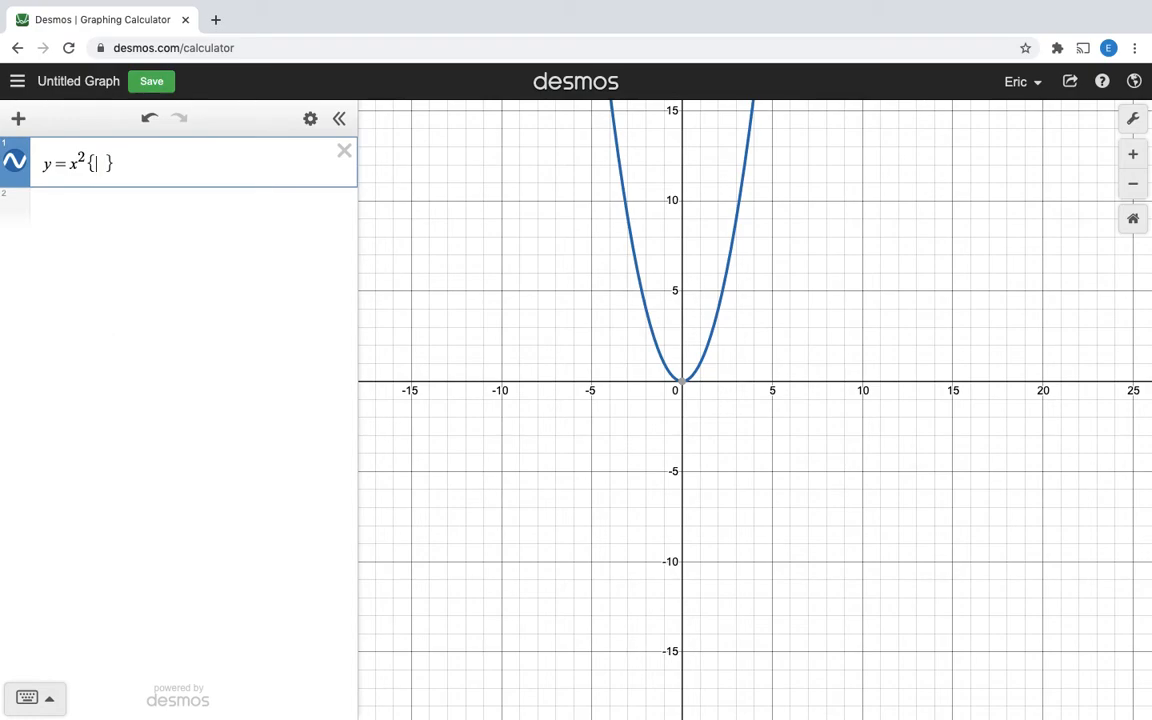
{"action": "type", "text": "x"}
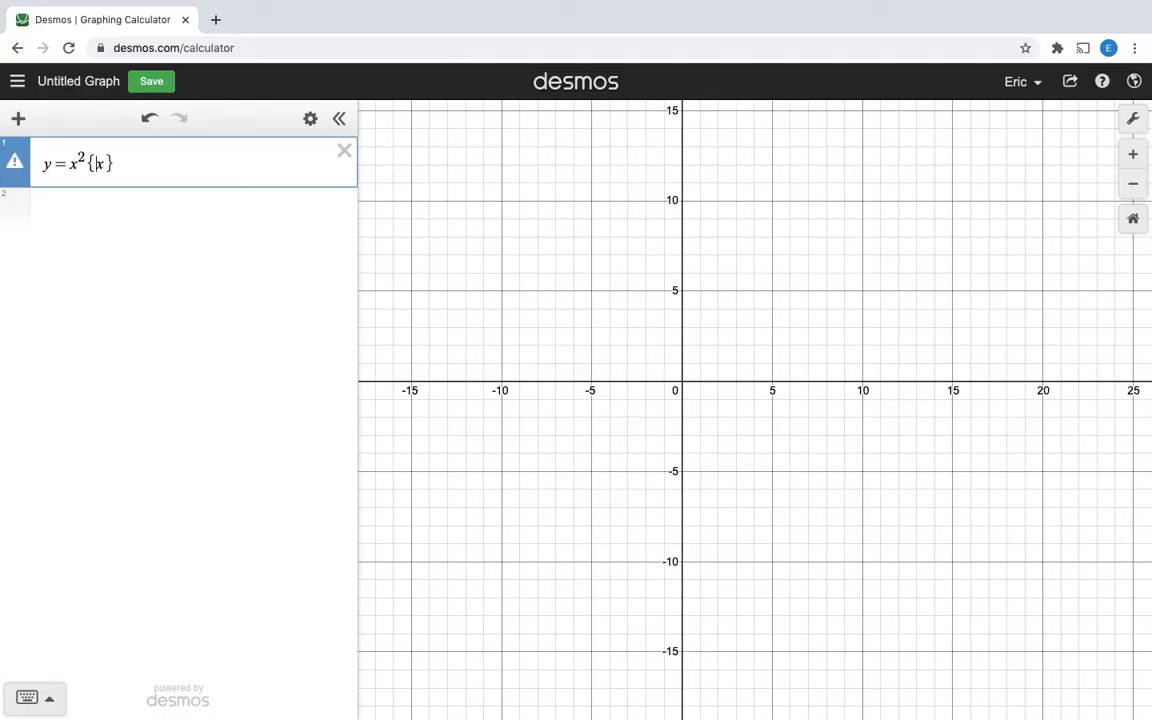
{"action": "type", "text": "<"}
{"action": "type", "text": "-3"}
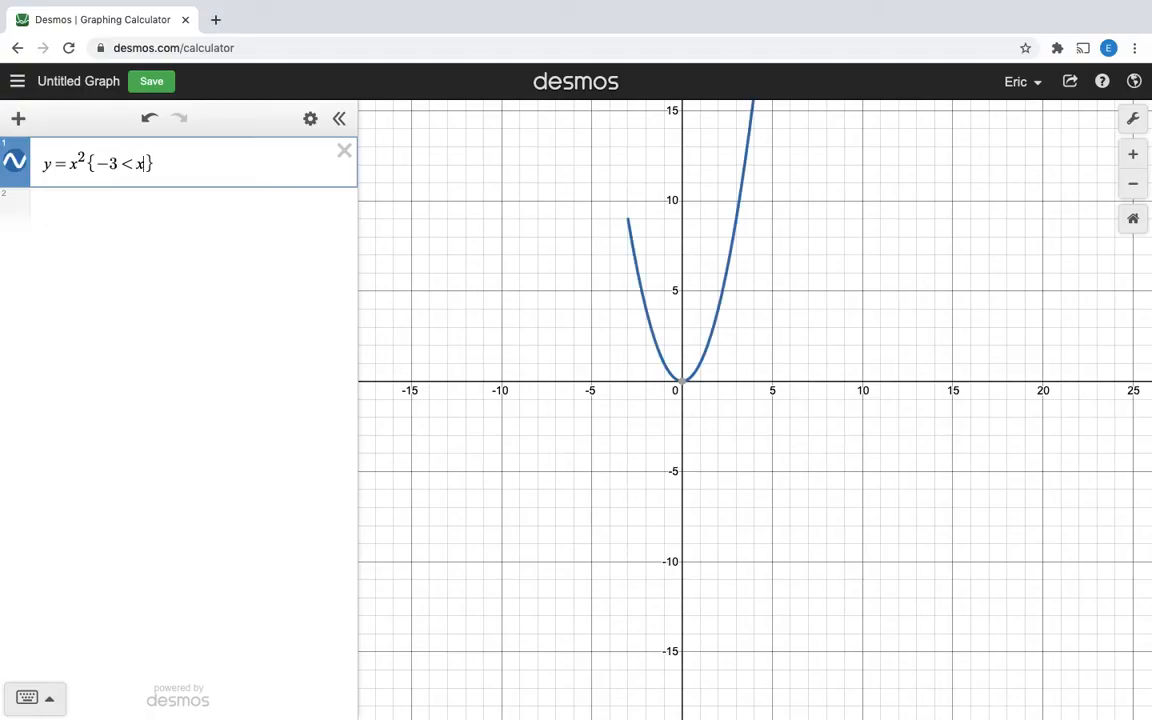
{"action": "type", "text": "3"}
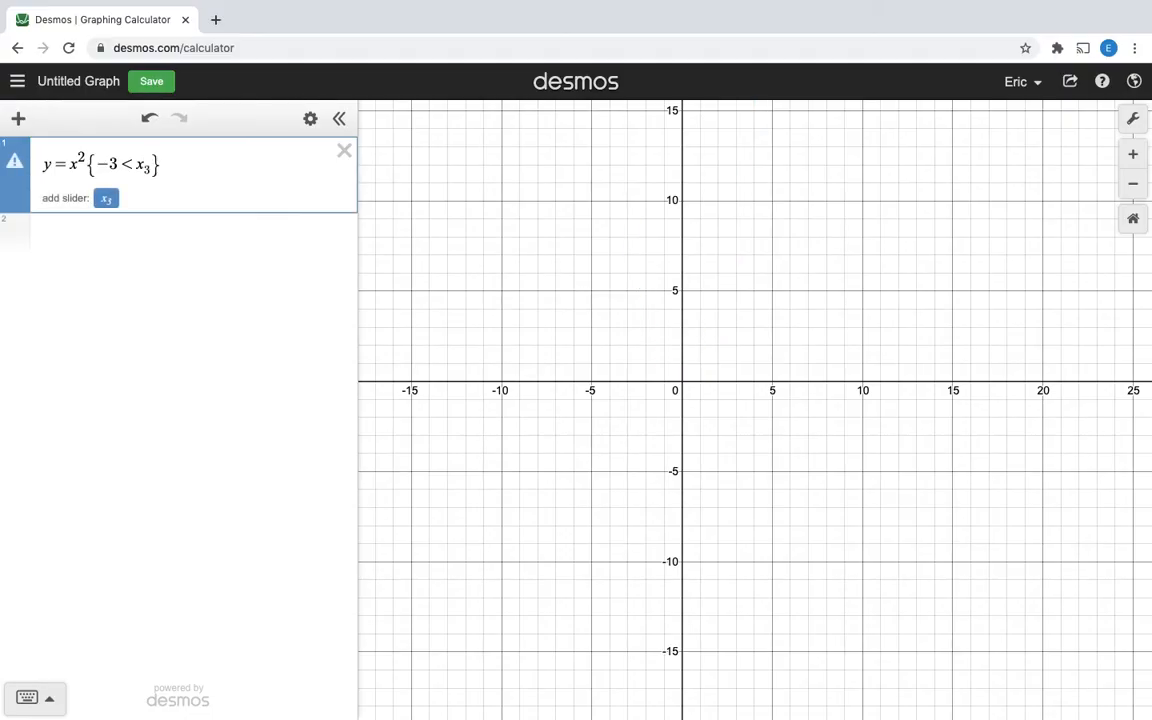
{"action": "key", "text": "BackSpace"}
{"action": "type", "text": "<3"}
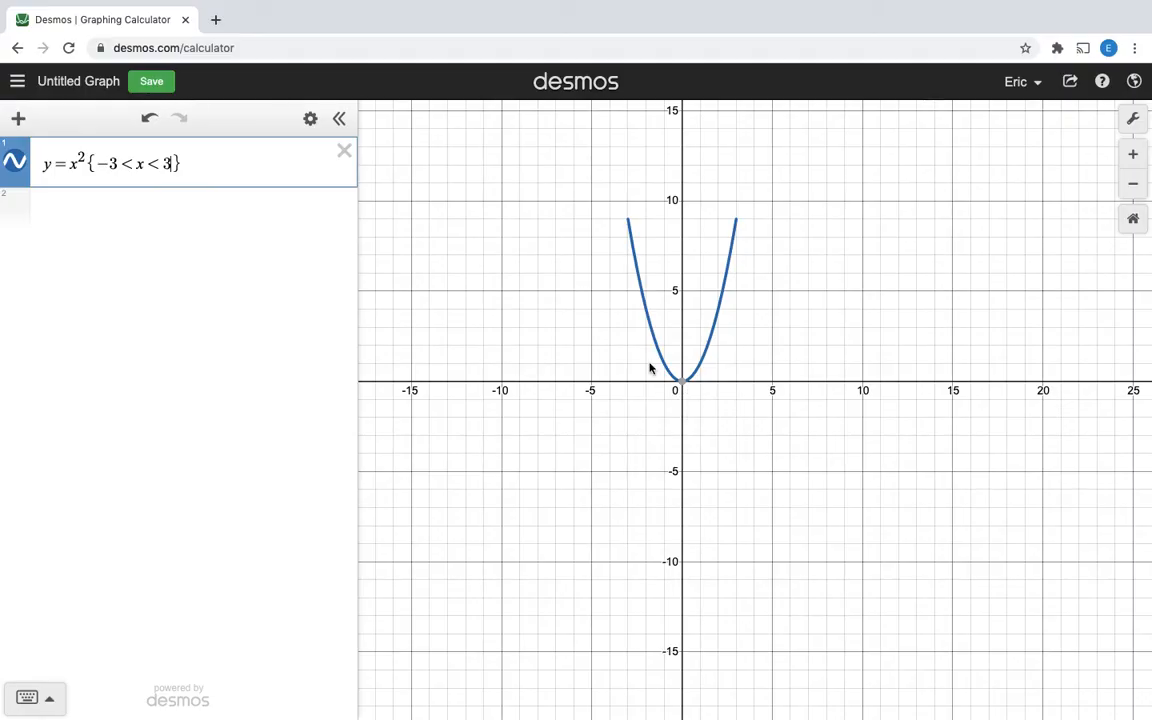
Step: Narrow the domain restriction to -1 < x < 1, and delete the whole restriction to return to y = x^2
{"action": "left_click", "coordinate": [117, 162]}
{"action": "key", "text": "BackSpace"}
{"action": "type", "text": "1"}
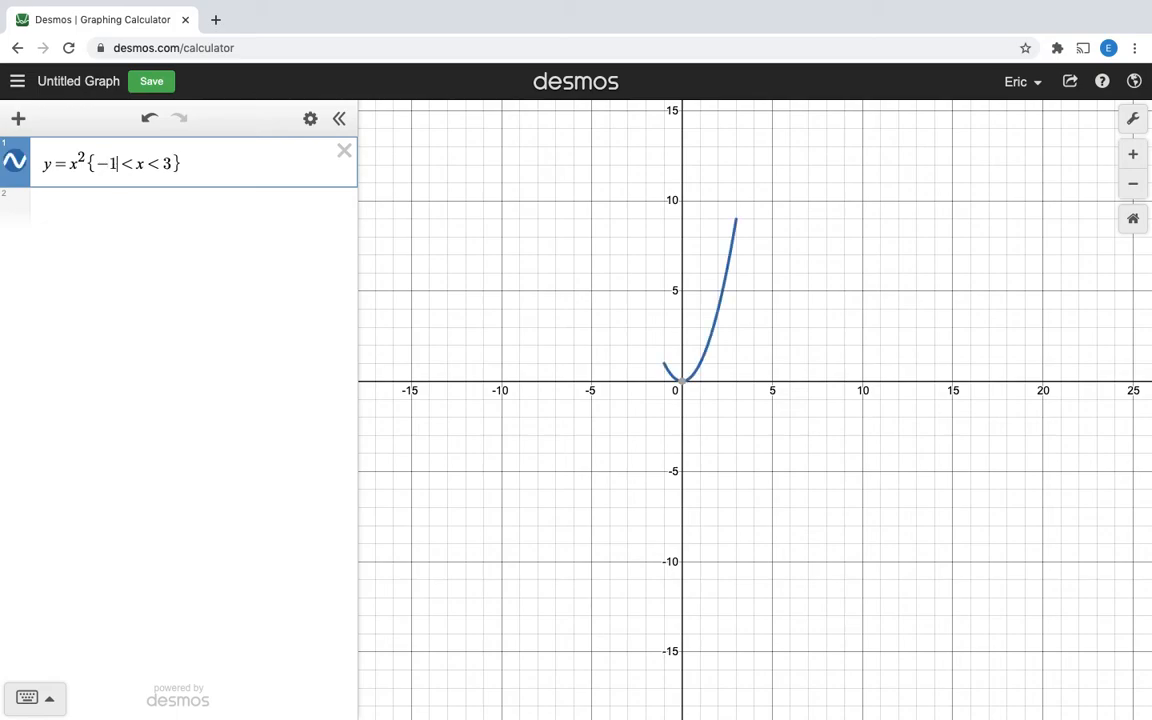
{"action": "key", "text": "BackSpace"}
{"action": "type", "text": "1"}
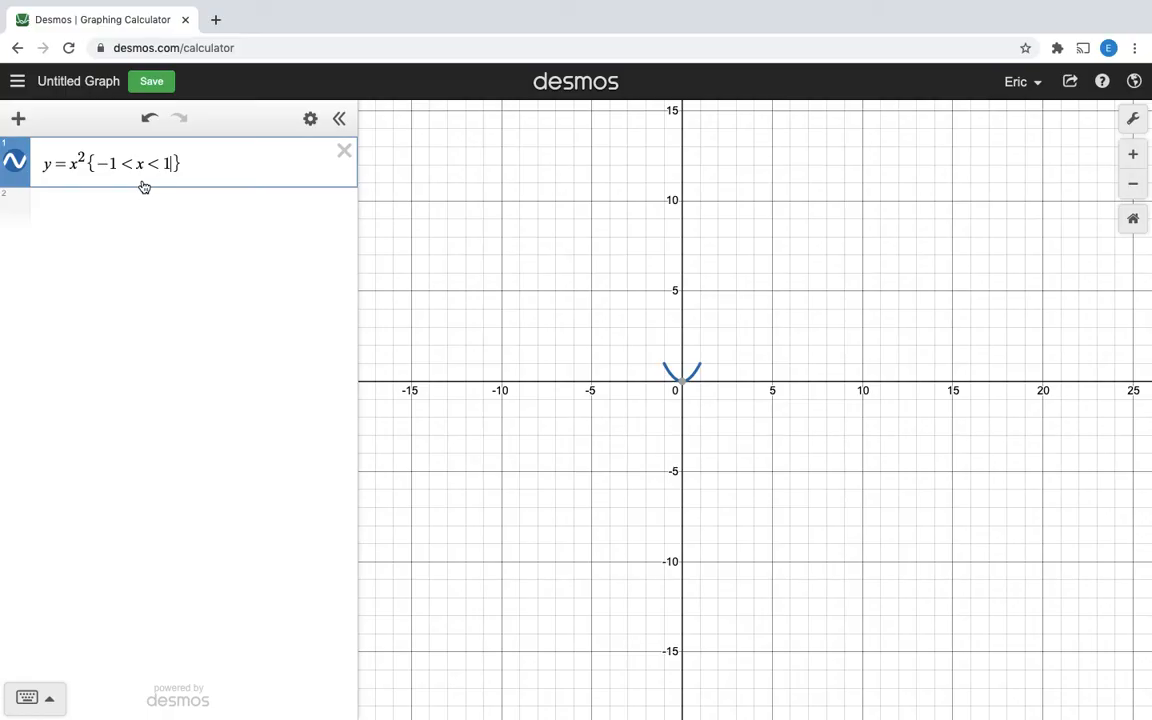
{"action": "left_click_drag", "start_coordinate": [198, 163], "coordinate": [88, 161]}
{"action": "key", "text": "BackSpace"}
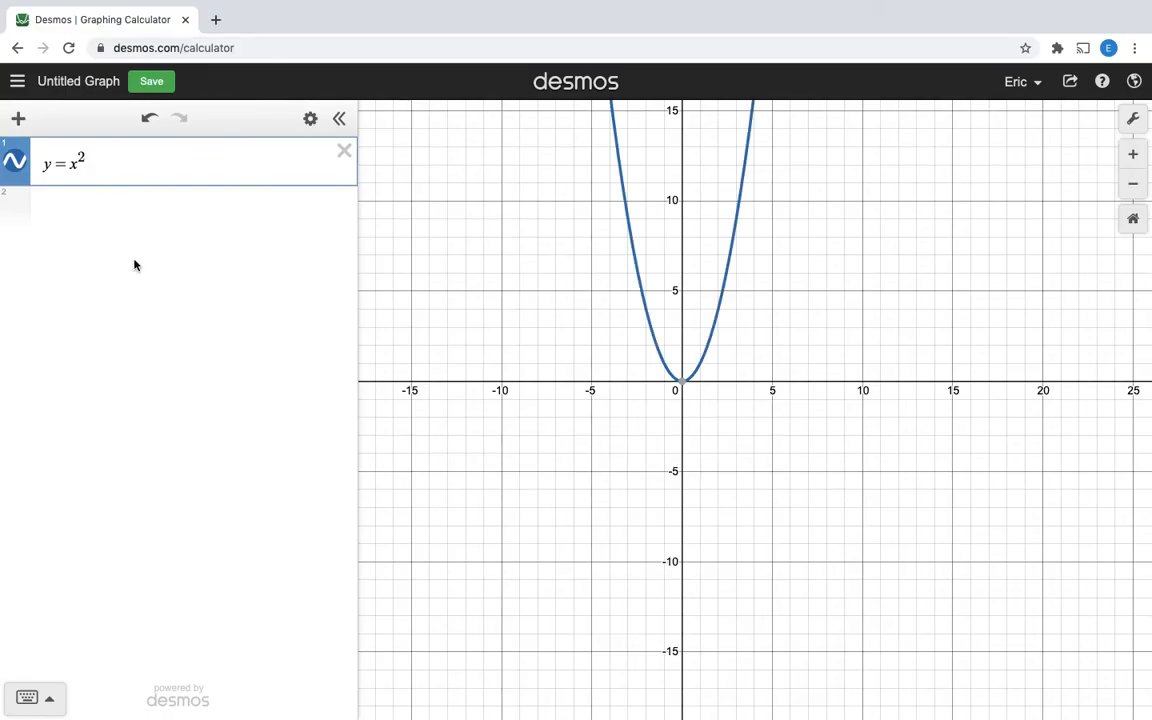
Step: Shift the parabola up by adding 2 and 5 to x^2 in turn, and remove the added constant
{"action": "mouse_move", "coordinate": [684, 388]}
{"action": "type", "text": "+2"}
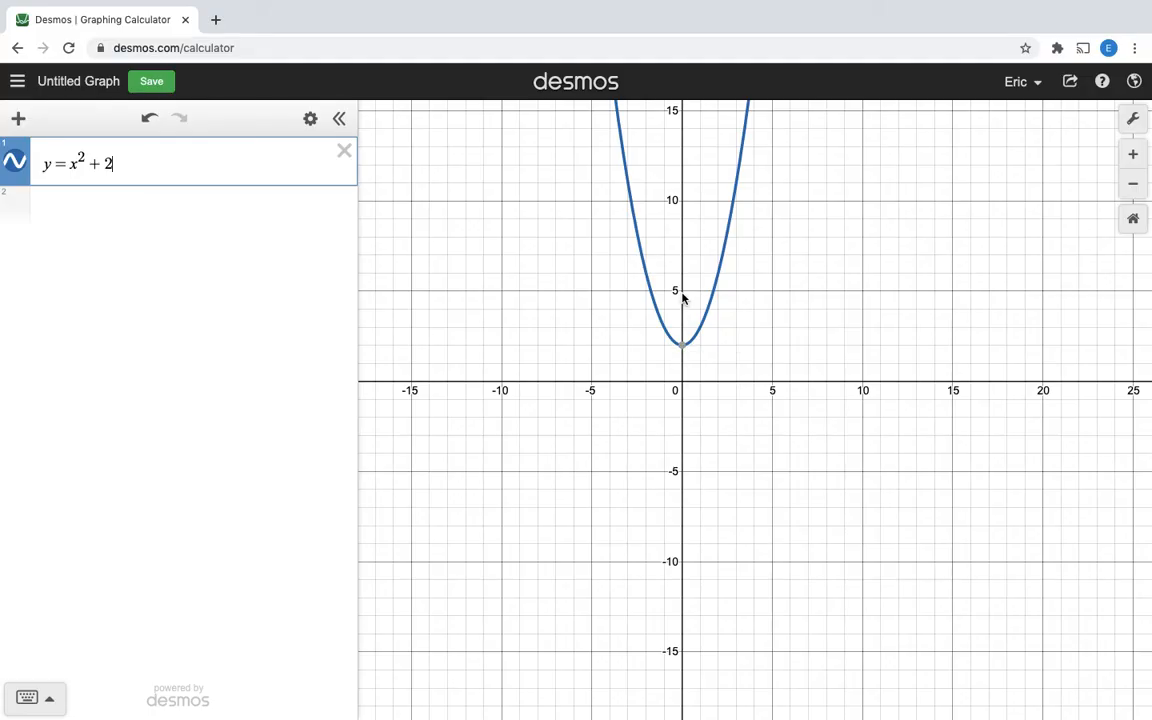
{"action": "key", "text": "BackSpace"}
{"action": "type", "text": "5"}
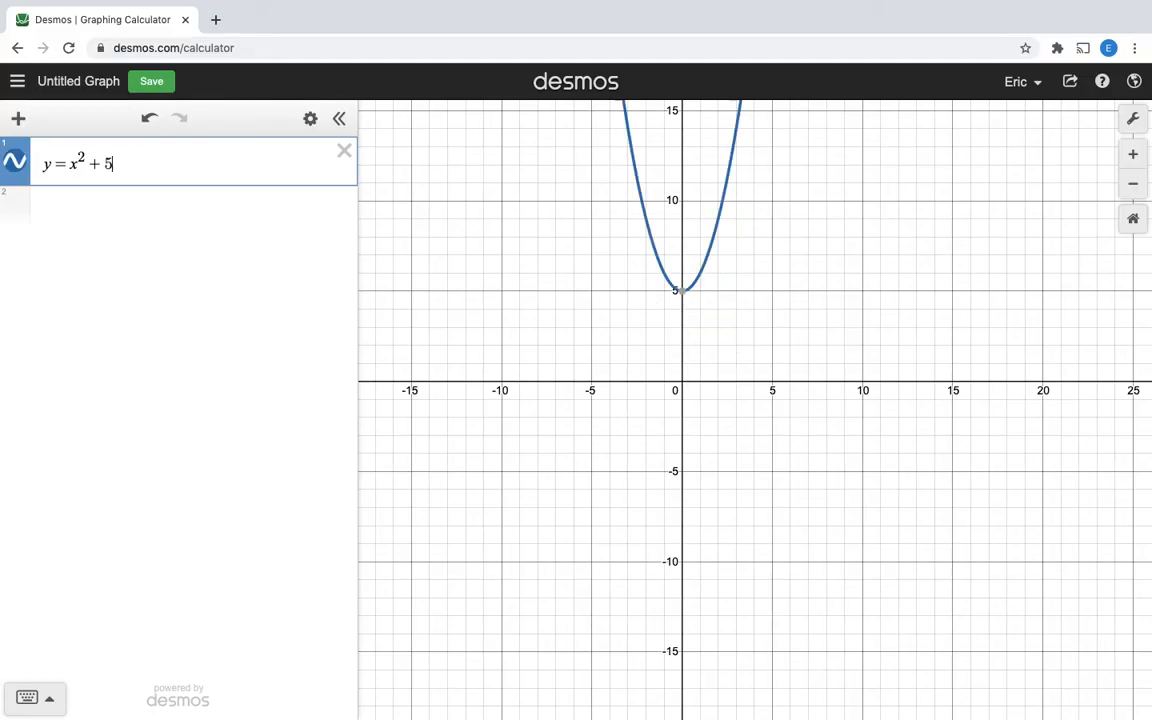
{"action": "key", "text": "BackSpace"}
{"action": "key", "text": "BackSpace"}
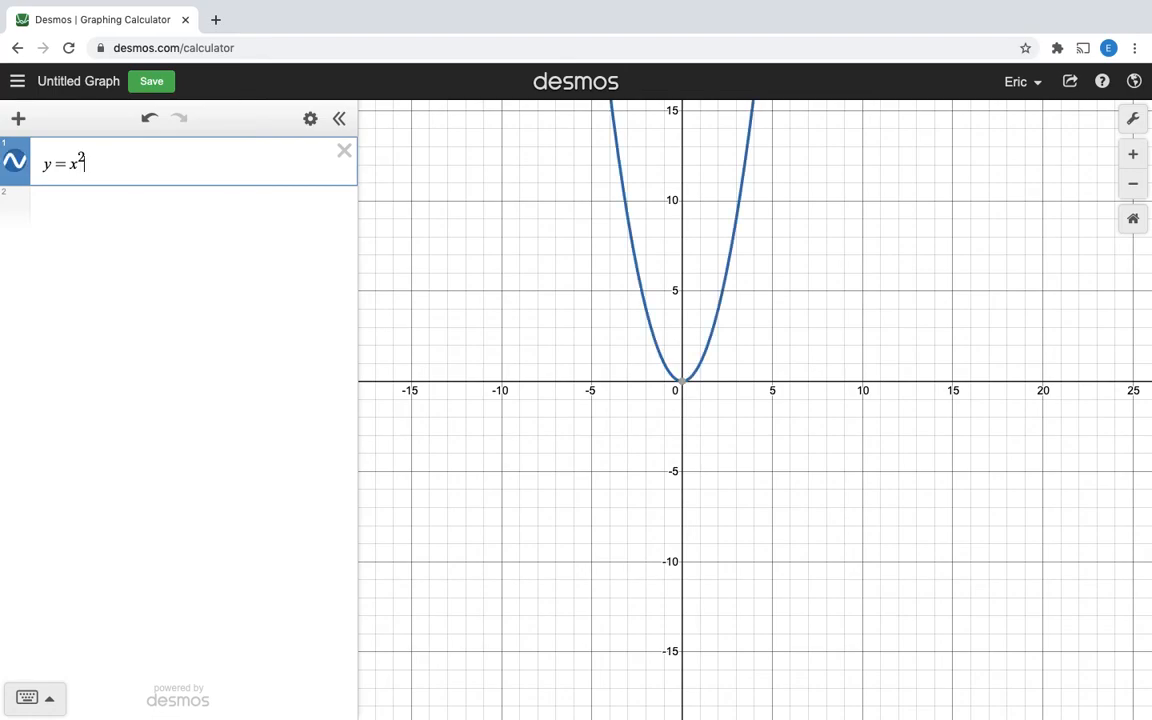
Step: Shift the parabola down by subtracting constants such as 3 and 6 from x^2, and remove the constant
{"action": "type", "text": "-3"}
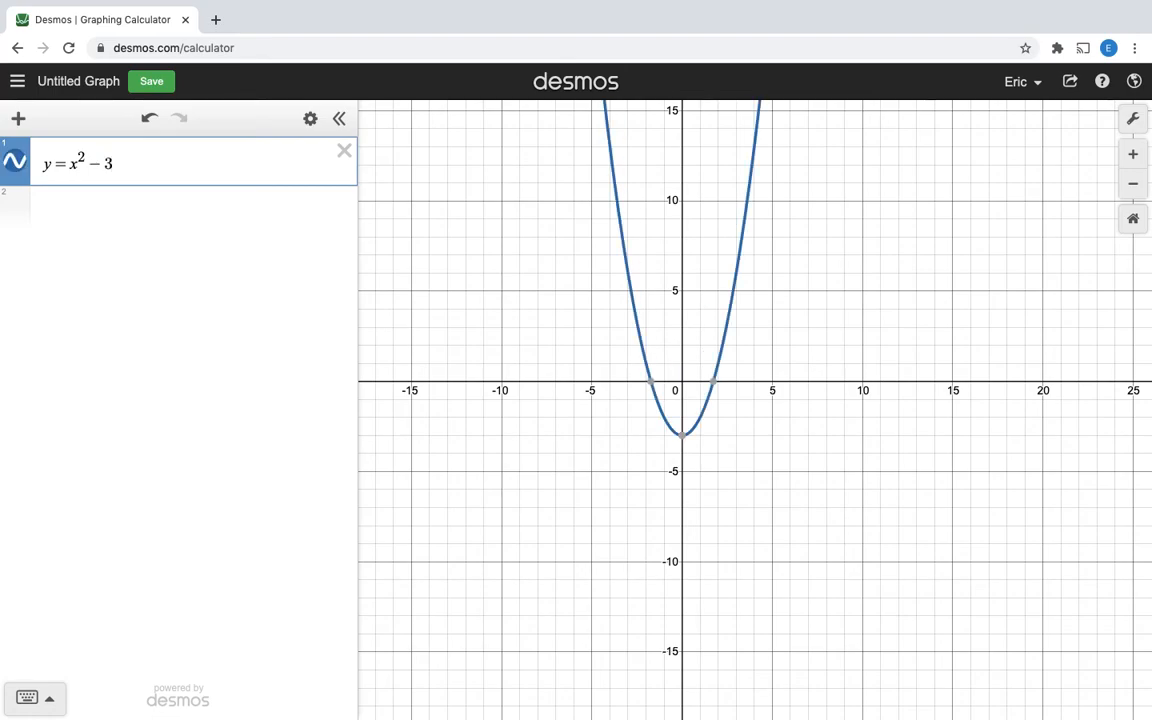
{"action": "key", "text": "BackSpace"}
{"action": "type", "text": "2"}
{"action": "key", "text": "BackSpace"}
{"action": "type", "text": "1"}
{"action": "key", "text": "BackSpace"}
{"action": "type", "text": "6"}
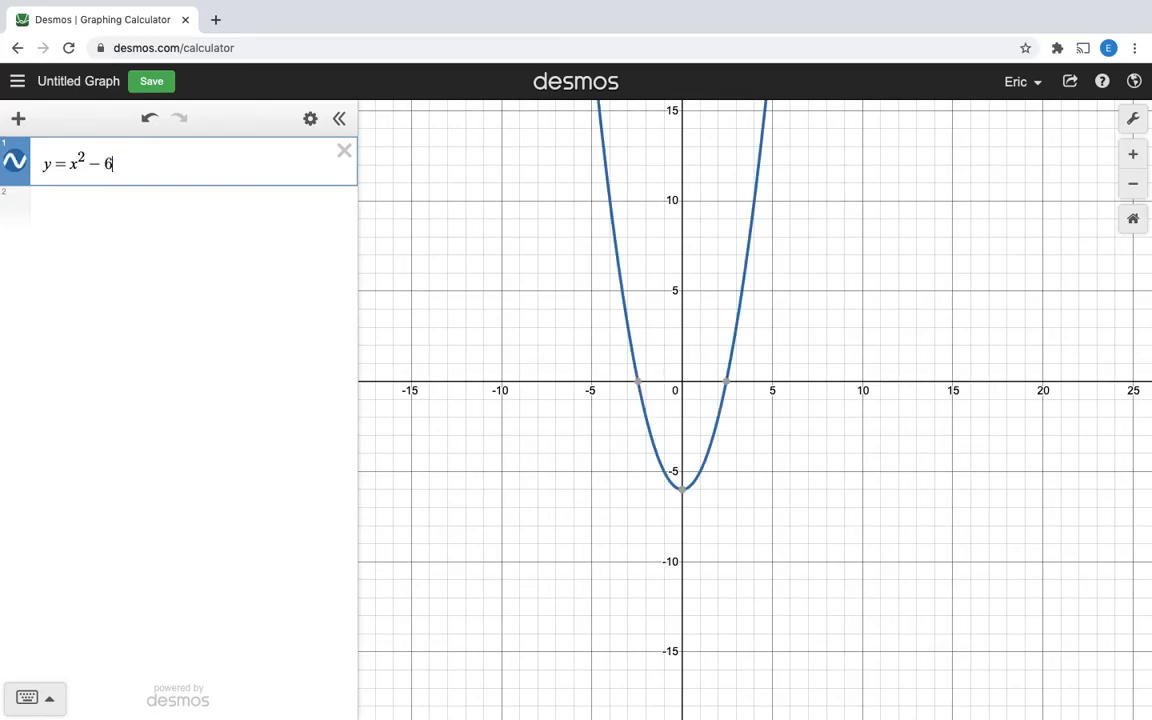
{"action": "key", "text": "BackSpace"}
{"action": "type", "text": "0"}
{"action": "key", "text": "BackSpace"}
{"action": "key", "text": "BackSpace"}
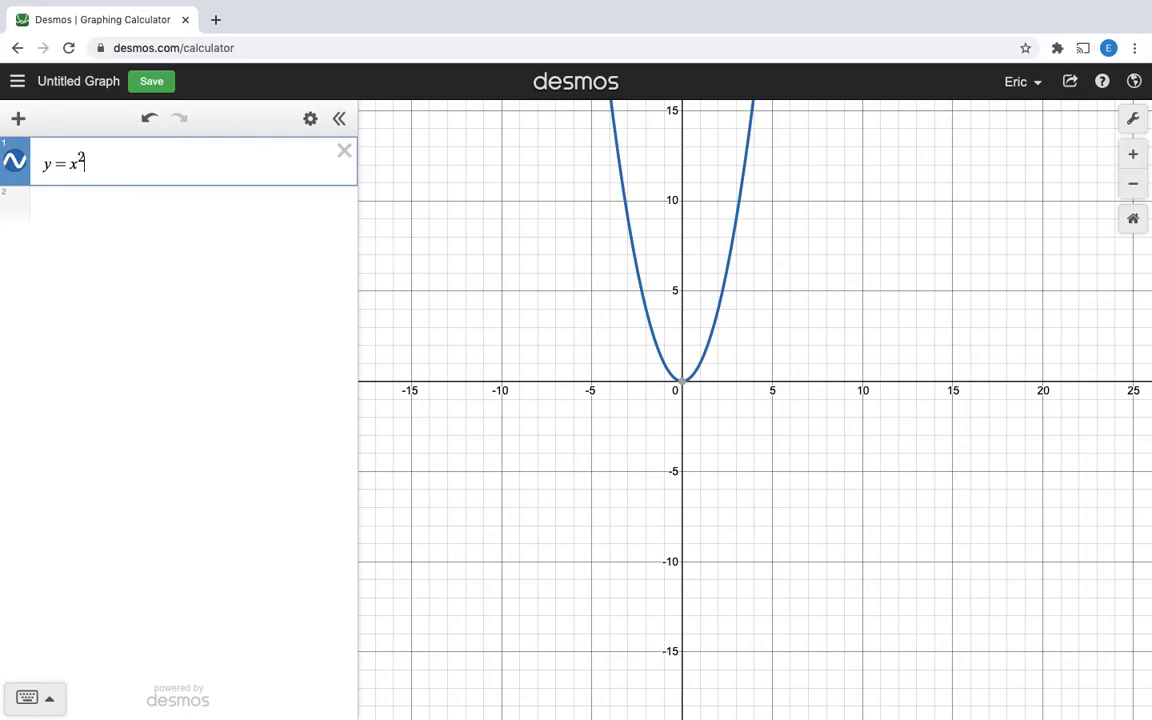
Step: Narrow the parabola by trying the coefficients 3, 4, 7 and 8 in front of x^2
{"action": "key", "text": "Left"}
{"action": "type", "text": "3"}
{"action": "key", "text": "BackSpace"}
{"action": "type", "text": "3"}
{"action": "key", "text": "BackSpace"}
{"action": "type", "text": "4"}
{"action": "key", "text": "BackSpace"}
{"action": "type", "text": "4"}
{"action": "key", "text": "BackSpace"}
{"action": "type", "text": "7"}
{"action": "key", "text": "BackSpace"}
{"action": "type", "text": "8"}
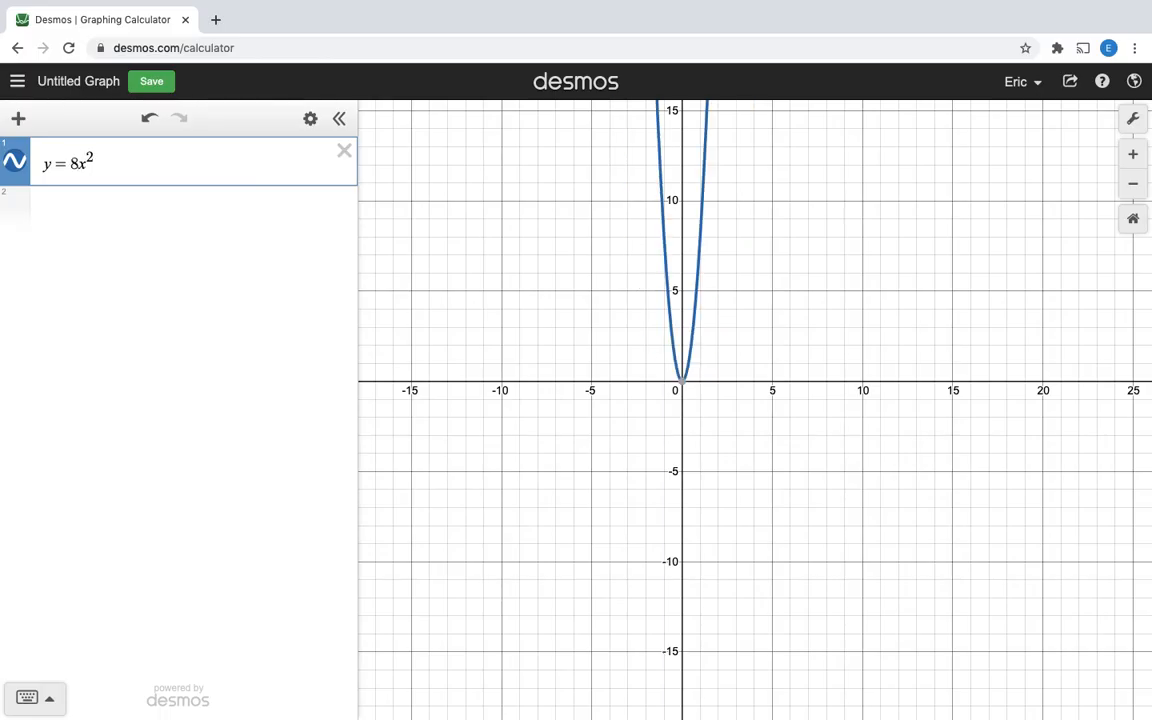
Step: Flip the parabola with the negative coefficients -2, -7 and -8, and remove the coefficient to return to y = x^2
{"action": "type", "text": "-2"}
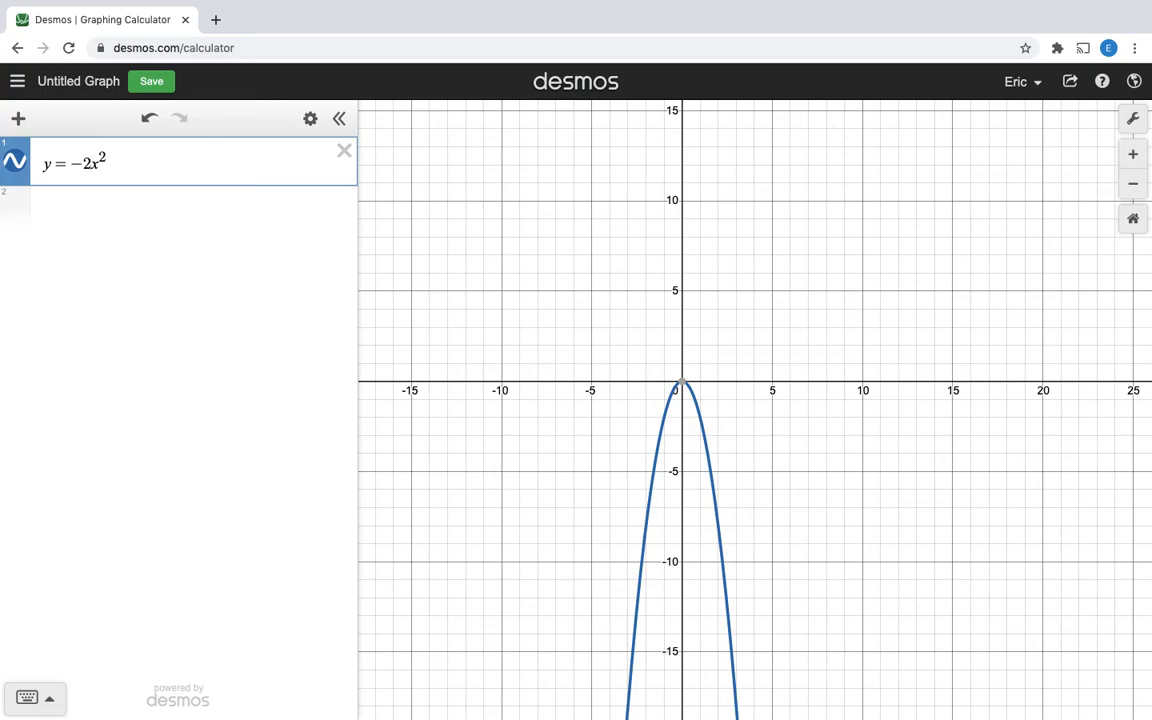
{"action": "key", "text": "BackSpace"}
{"action": "type", "text": "7"}
{"action": "key", "text": "BackSpace"}
{"action": "type", "text": "8"}
{"action": "key", "text": "BackSpace"}
{"action": "key", "text": "BackSpace"}
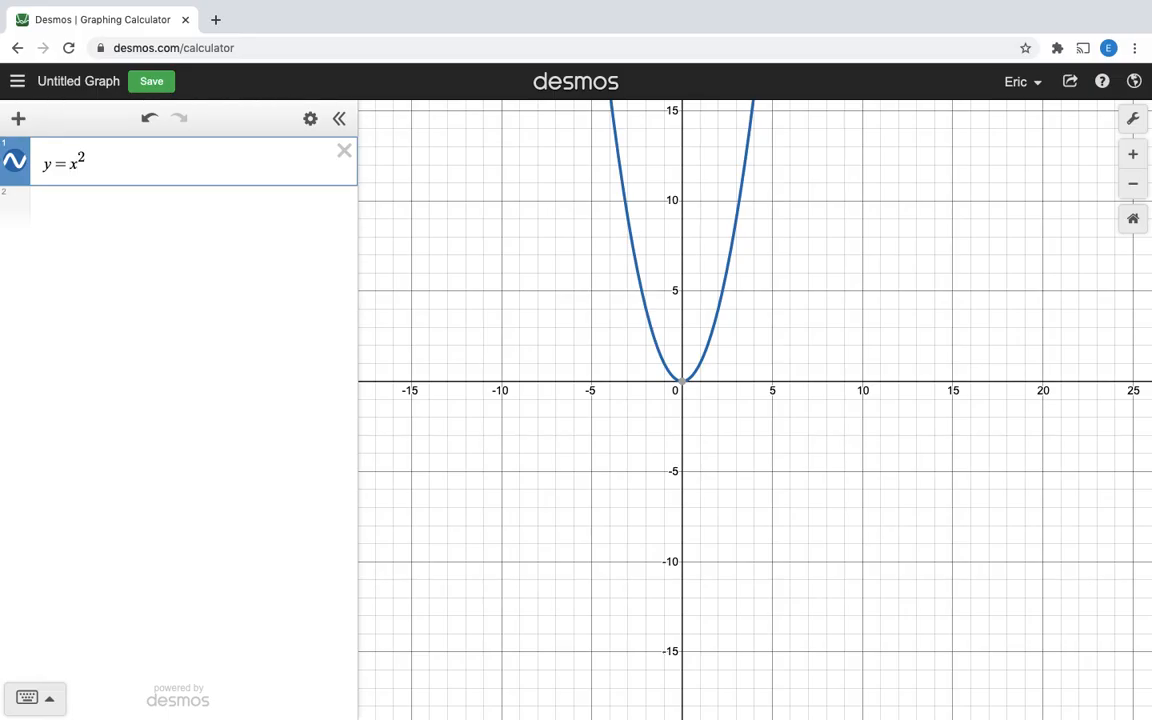
Step: Put x in parentheses and subtract 5 inside them so the equation reads y = (x - 5)^2
{"action": "key", "text": "Right"}
{"action": "type", "text": ")"}
{"action": "key", "text": "Left"}
{"action": "key", "text": "Left"}
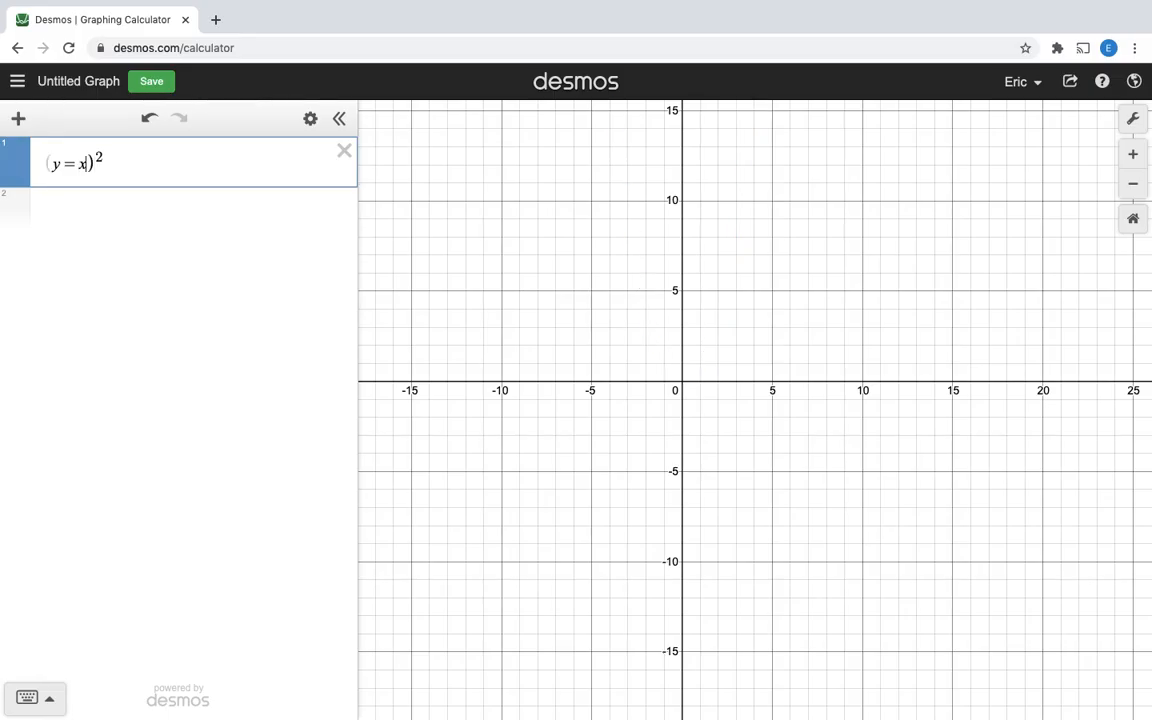
{"action": "type", "text": "("}
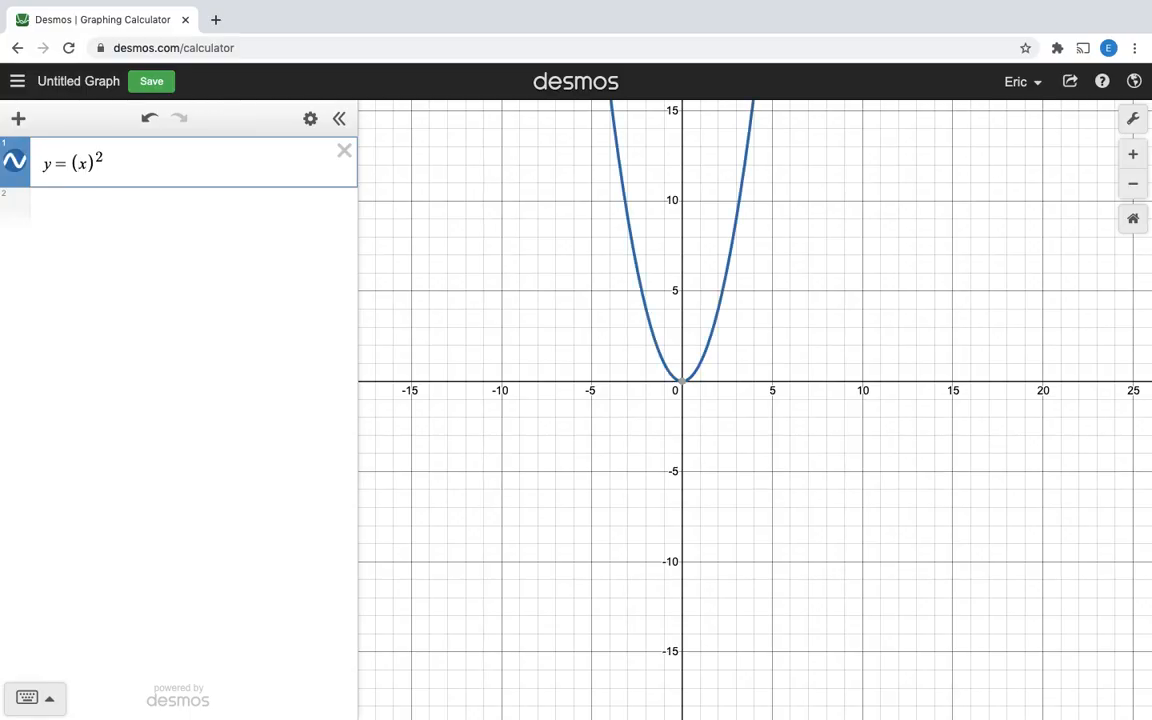
{"action": "key", "text": "Right"}
{"action": "type", "text": "- "}
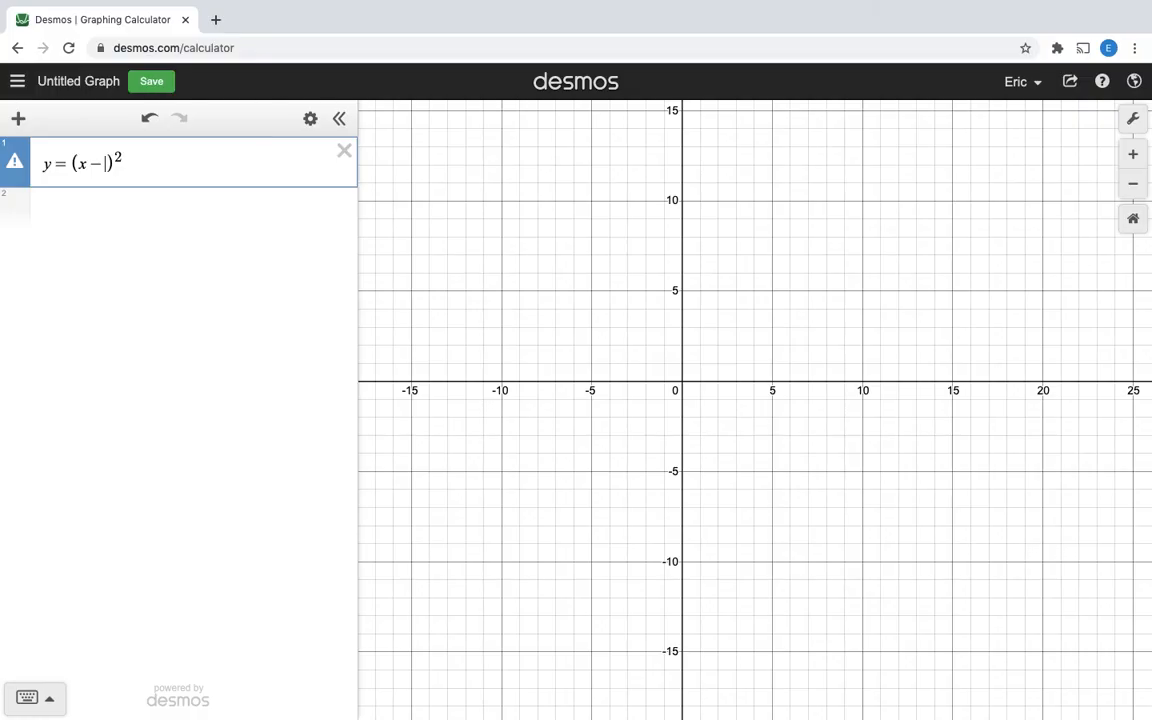
{"action": "type", "text": "5"}
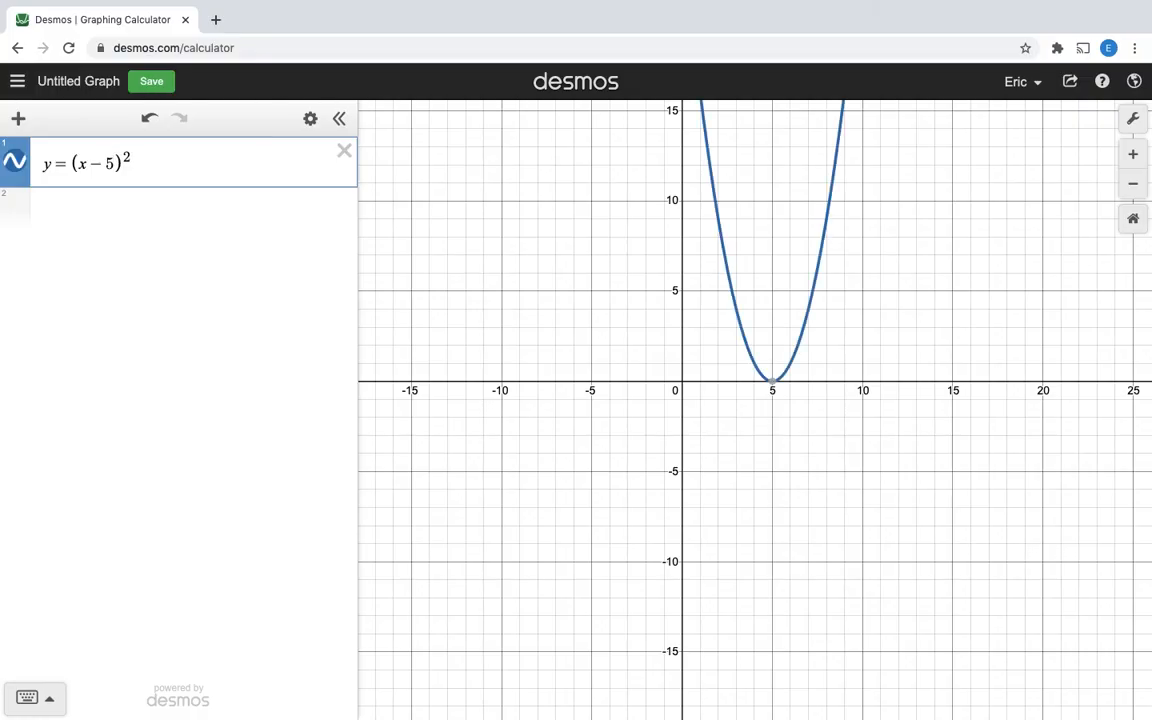